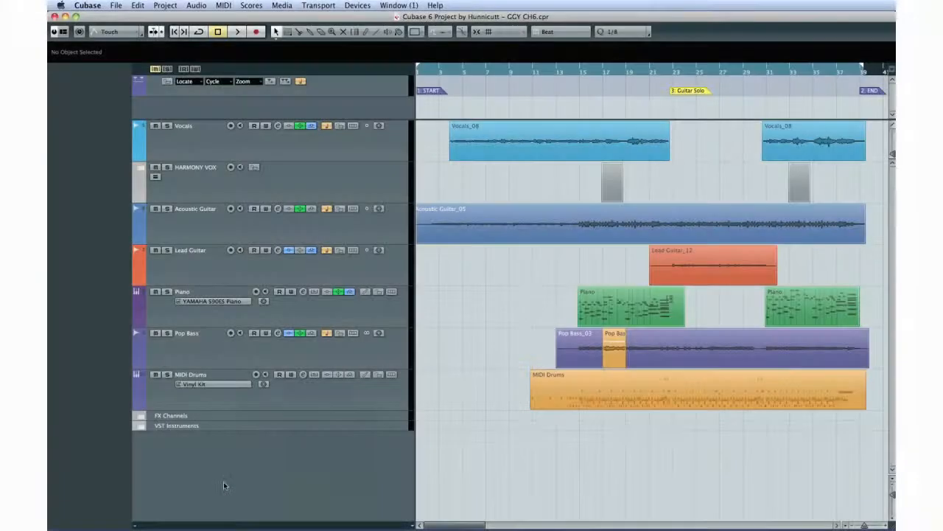
# - Open the Studio section of the VST Connections and enable the Control Room
pyautogui.click(358, 6)
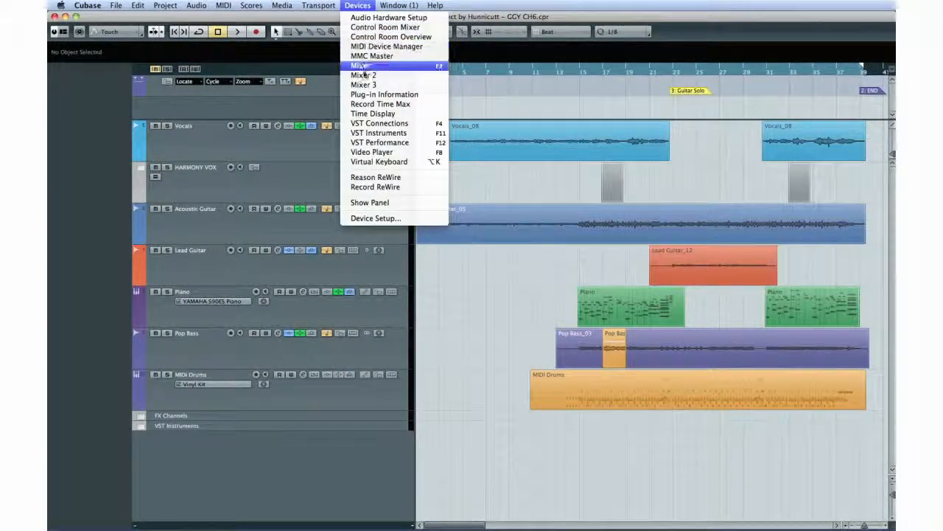
pyautogui.click(396, 124)
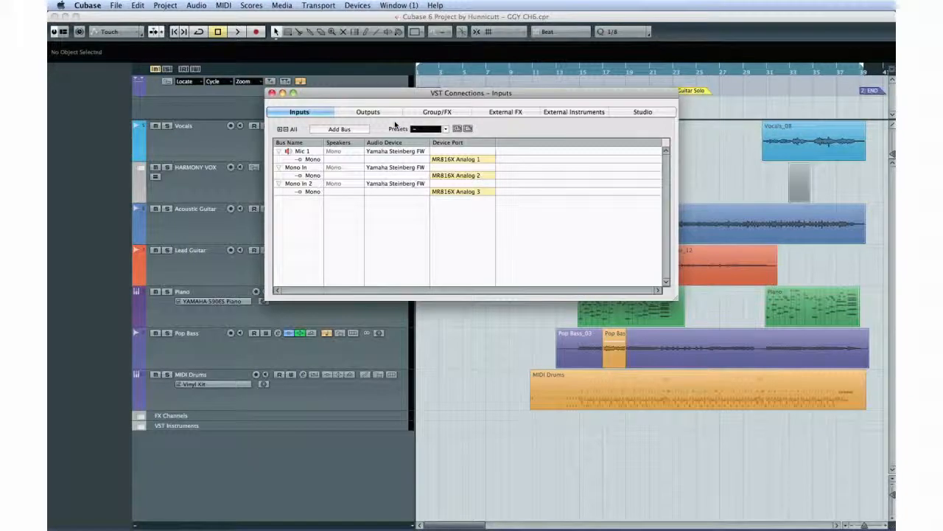
pyautogui.click(613, 112)
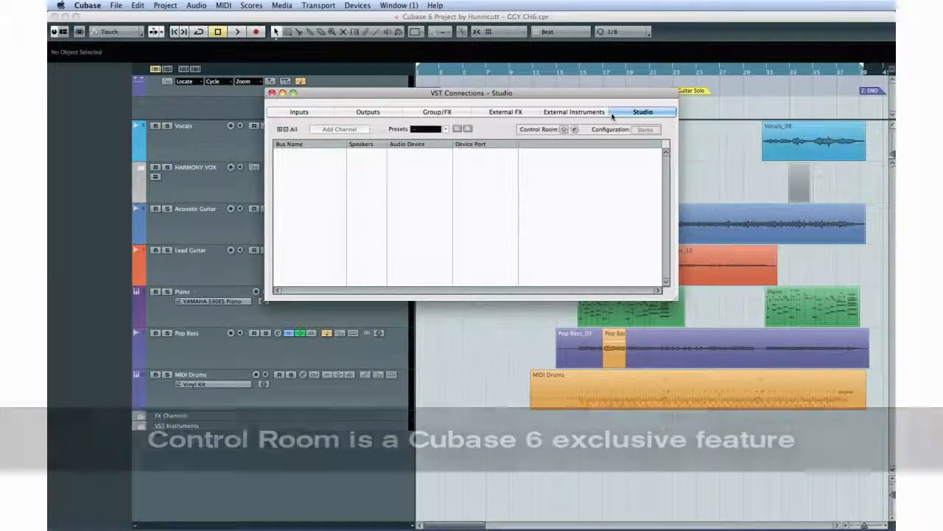
pyautogui.click(566, 130)
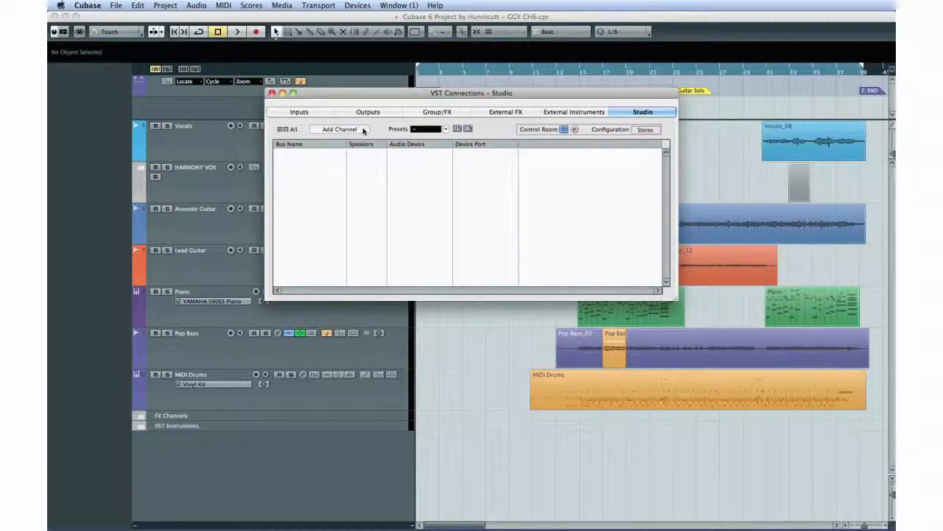
# - Add a Talkback channel to the Control Room and assign its mono input to MR816X Analog 8
pyautogui.click(363, 130)
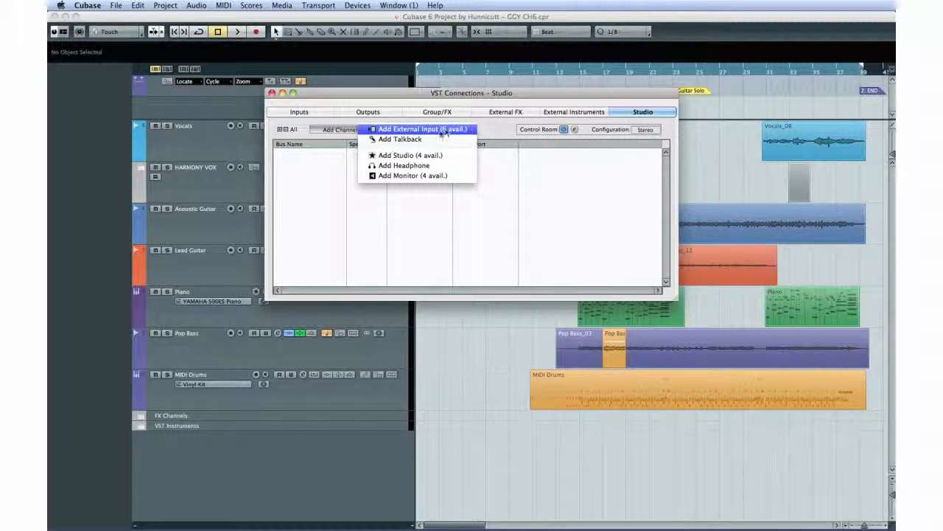
pyautogui.click(390, 140)
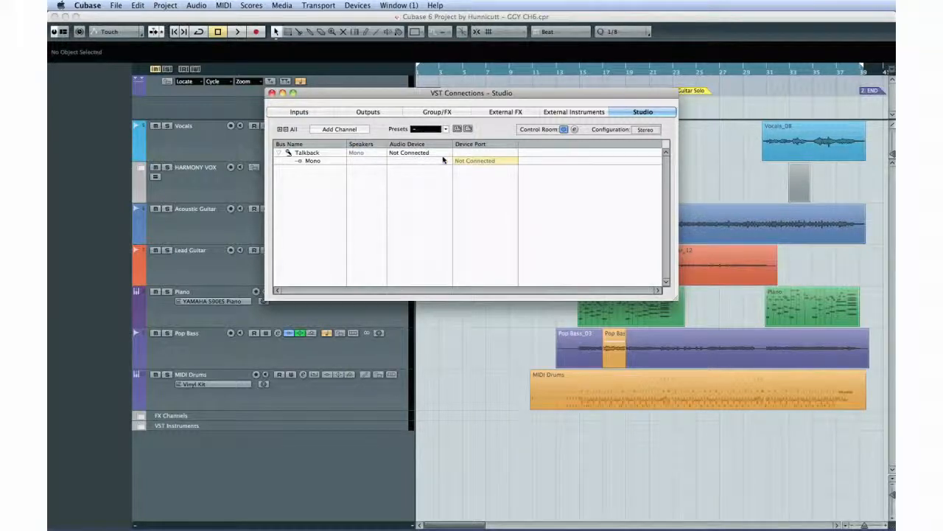
pyautogui.click(458, 160)
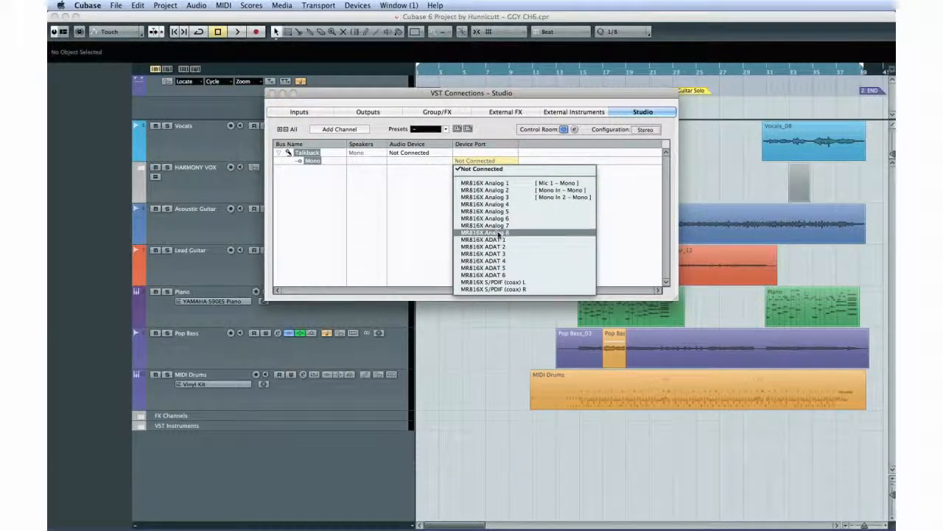
pyautogui.click(498, 232)
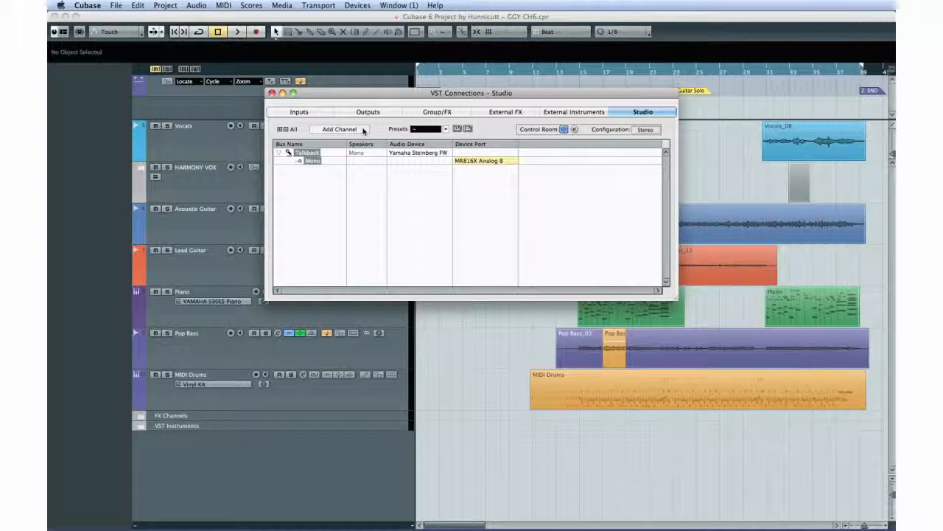
# - Add a stereo studio channel named Vocal Booth to the Control Room
pyautogui.click(363, 129)
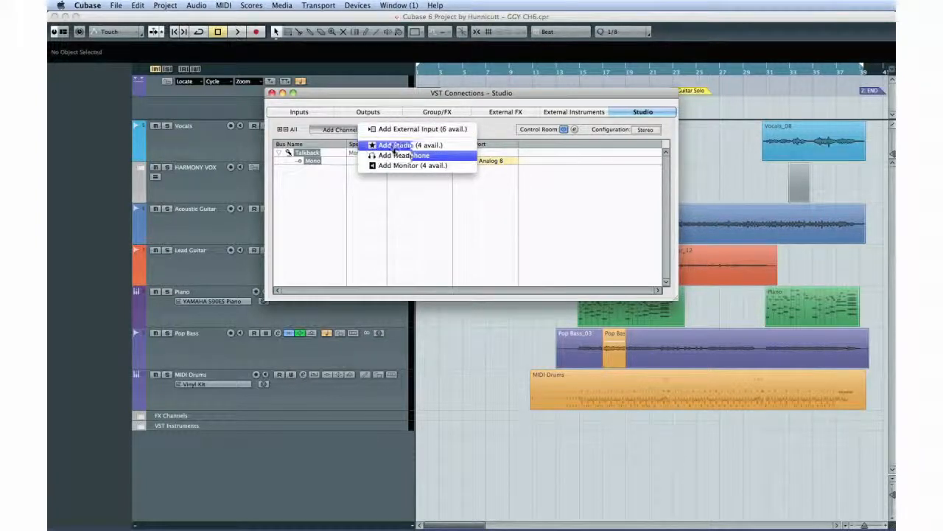
pyautogui.click(395, 146)
pyautogui.click(462, 145)
pyautogui.write('Vocal Booth')
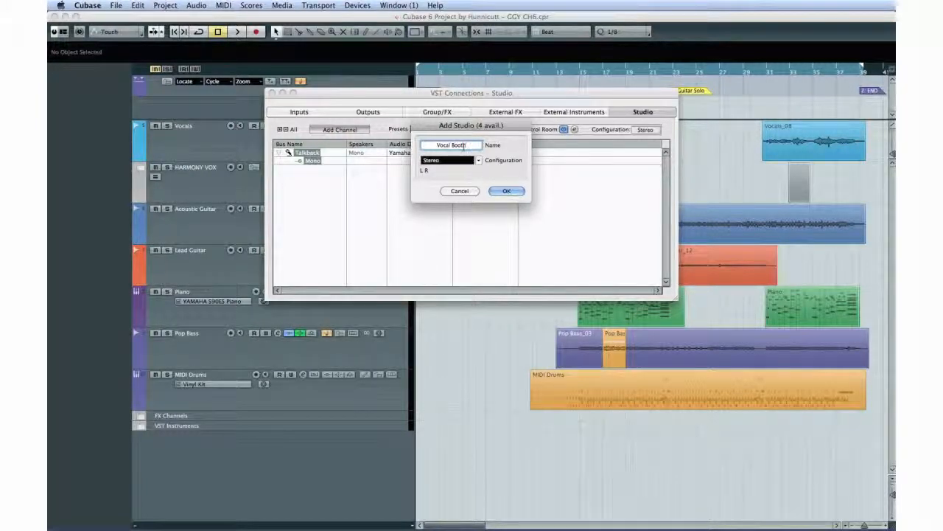
pyautogui.click(499, 191)
# - Add a stereo monitor channel named Stereo SPKrss to the Control Room
pyautogui.click(341, 129)
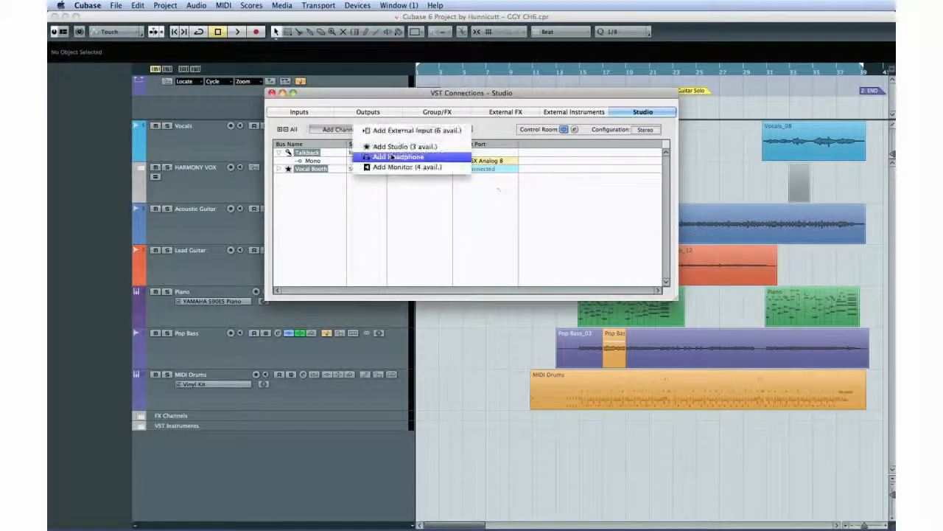
pyautogui.click(433, 168)
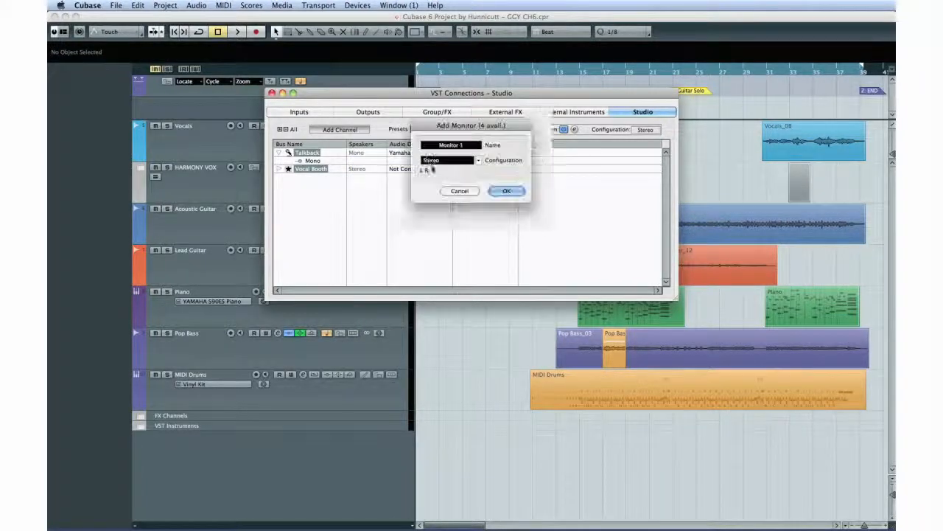
pyautogui.write('Stereo S')
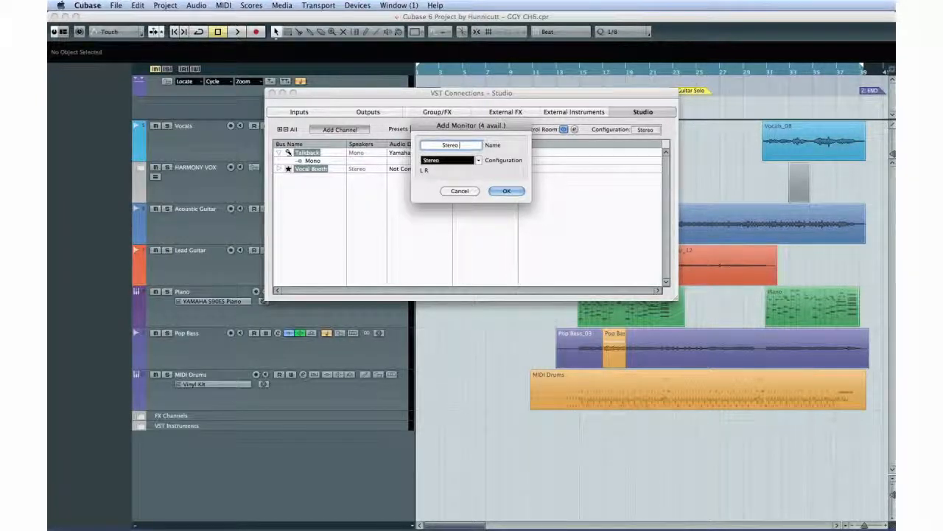
pyautogui.write('PKrss')
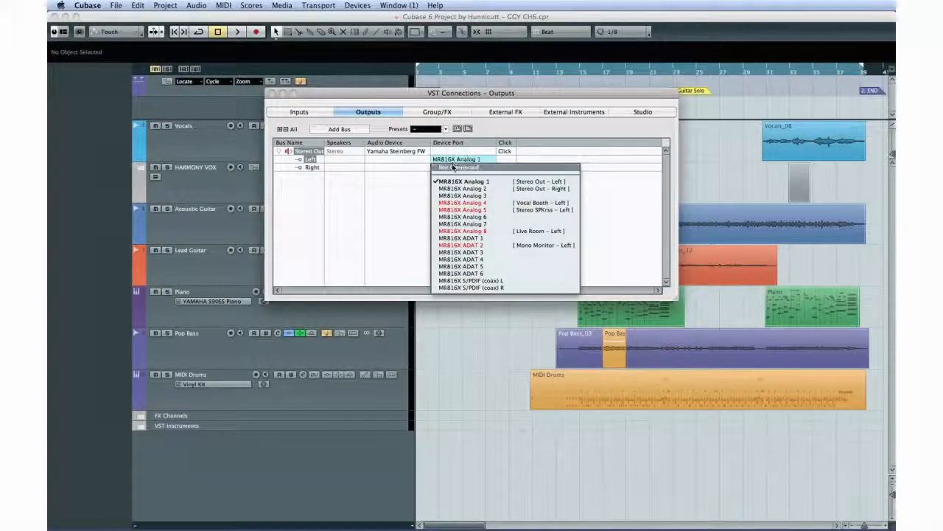
# - Set the left and right device ports of the Stereo Out output bus to Not Connected
pyautogui.click(453, 168)
pyautogui.click(453, 168)
pyautogui.click(454, 171)
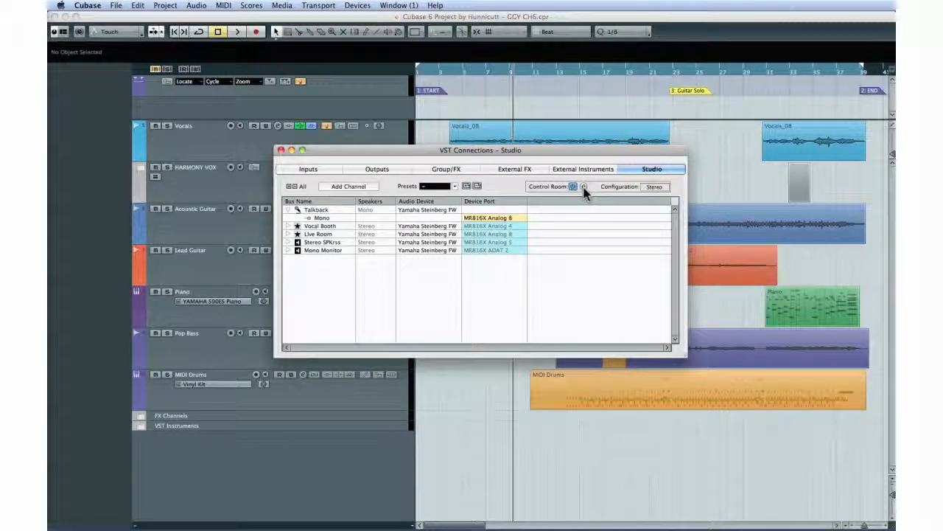
# - Open the Control Room Mixer in place of VST Connections and show its left strip, right strip and extended meter view
pyautogui.click(584, 187)
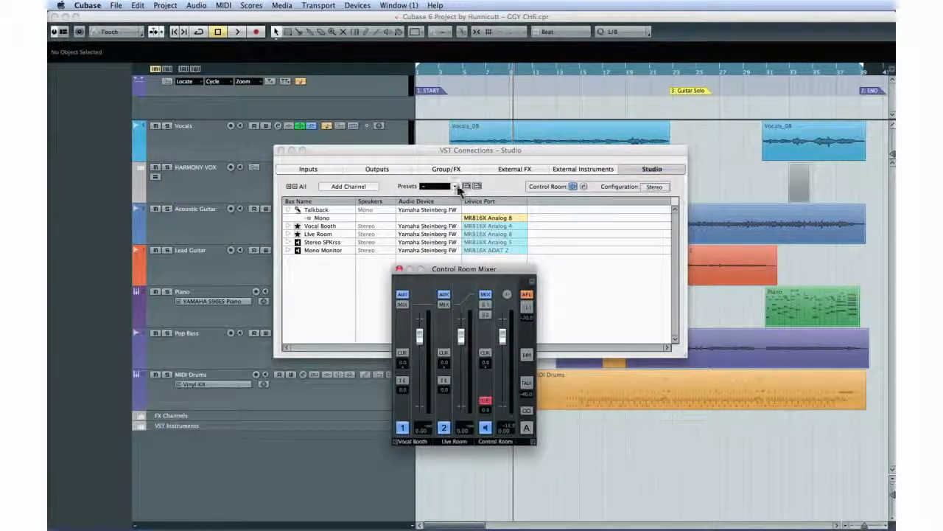
pyautogui.click(281, 149)
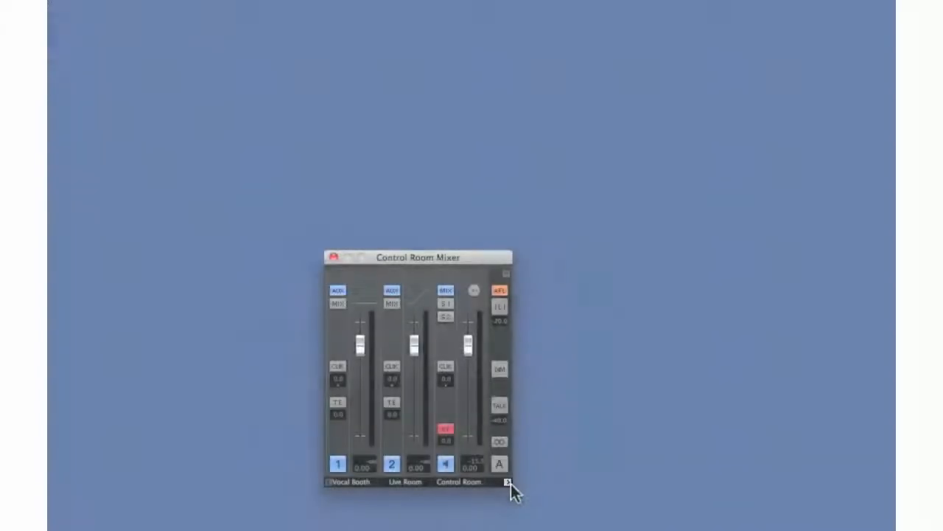
pyautogui.click(507, 482)
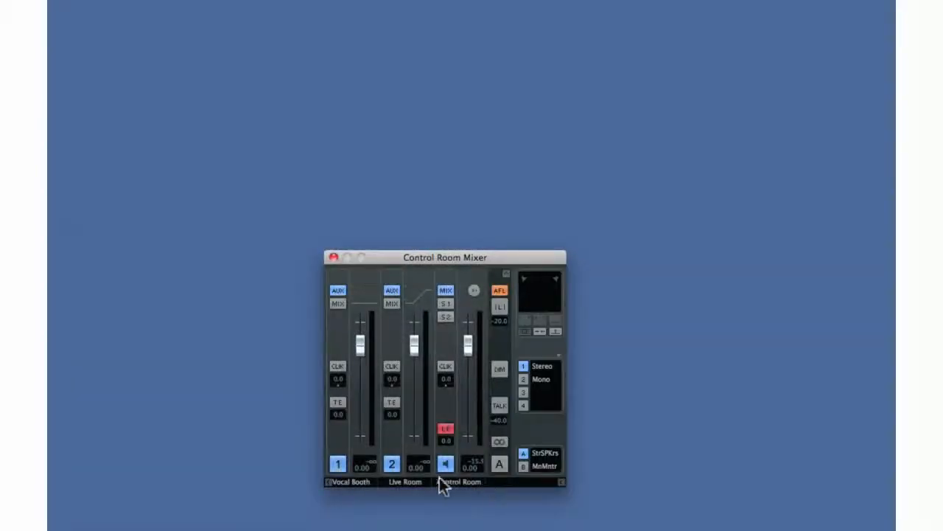
pyautogui.click(329, 482)
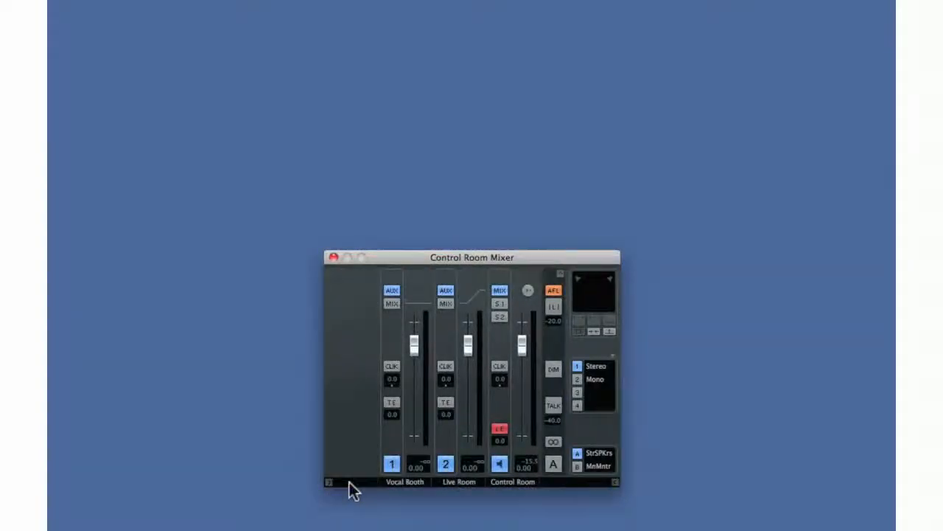
pyautogui.click(552, 407)
pyautogui.click(560, 273)
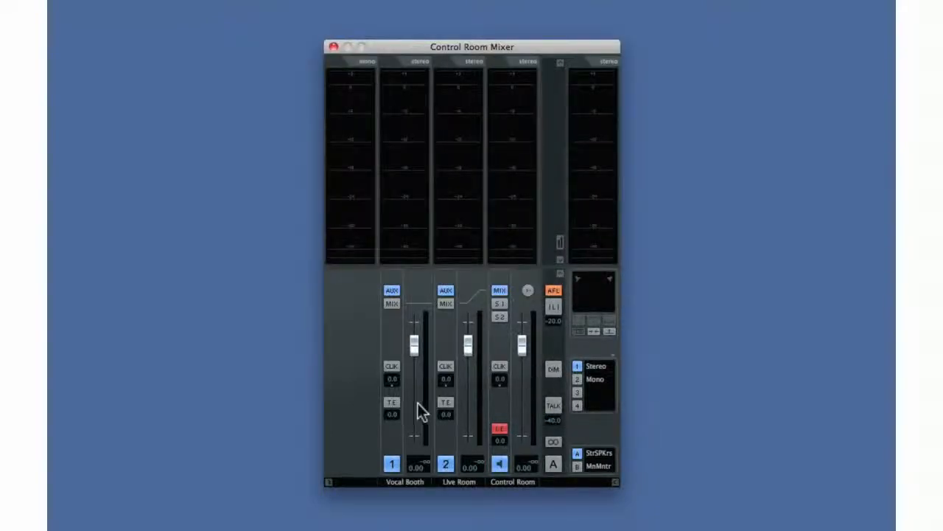
# - Enable talkback for the Vocal Booth and Live Room studios
pyautogui.click(392, 404)
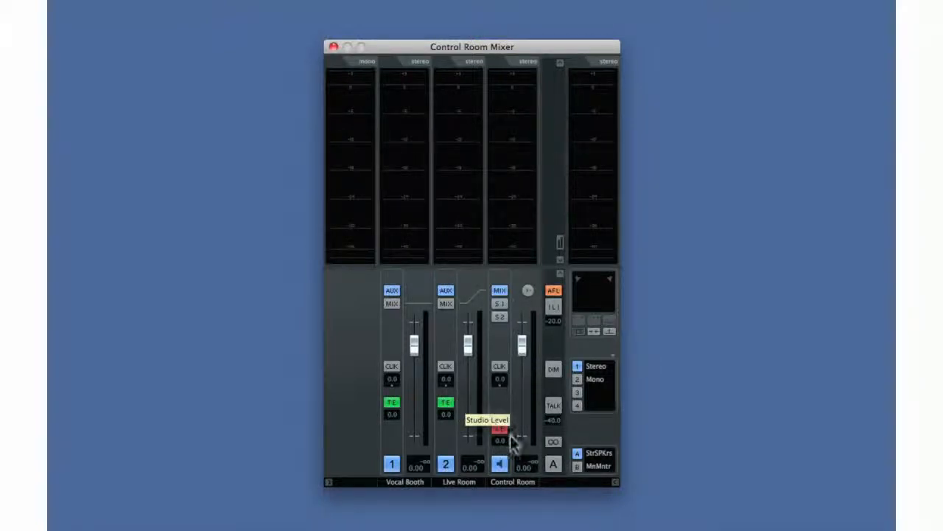
# - Cycle through the monitor sets and the downmix presets of the Control Room
pyautogui.click(557, 465)
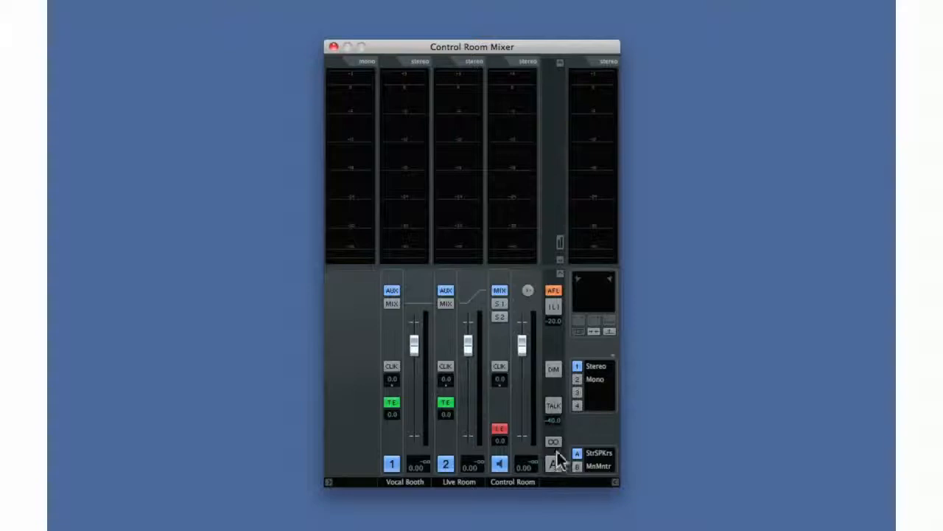
pyautogui.click(553, 441)
pyautogui.click(554, 442)
pyautogui.click(554, 441)
pyautogui.click(554, 441)
# - Try studio sources for the control room, and switch the Vocal Booth and Live Room to the mix and back to aux
pyautogui.click(498, 304)
pyautogui.click(394, 304)
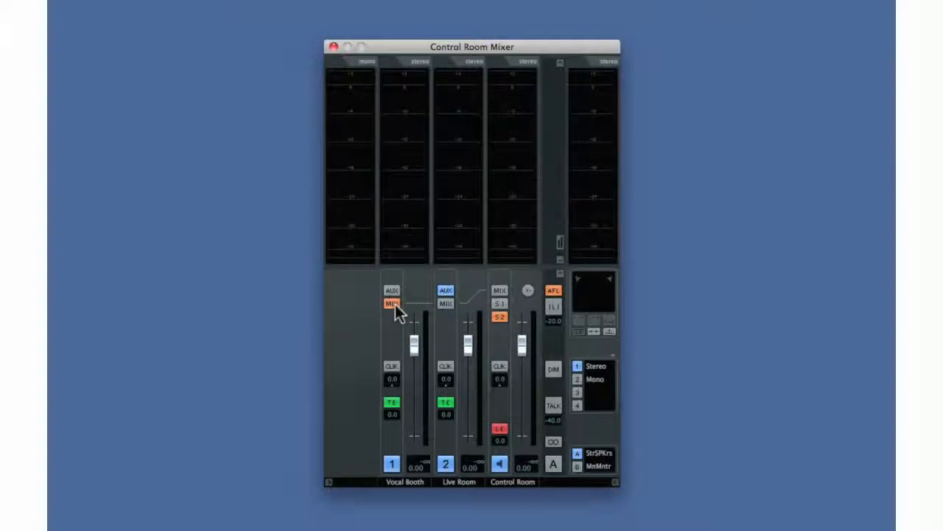
pyautogui.click(392, 290)
pyautogui.click(445, 303)
pyautogui.click(445, 292)
# - Enable the metronome click for the Vocal Booth, Live Room and Control Room channels
pyautogui.click(392, 367)
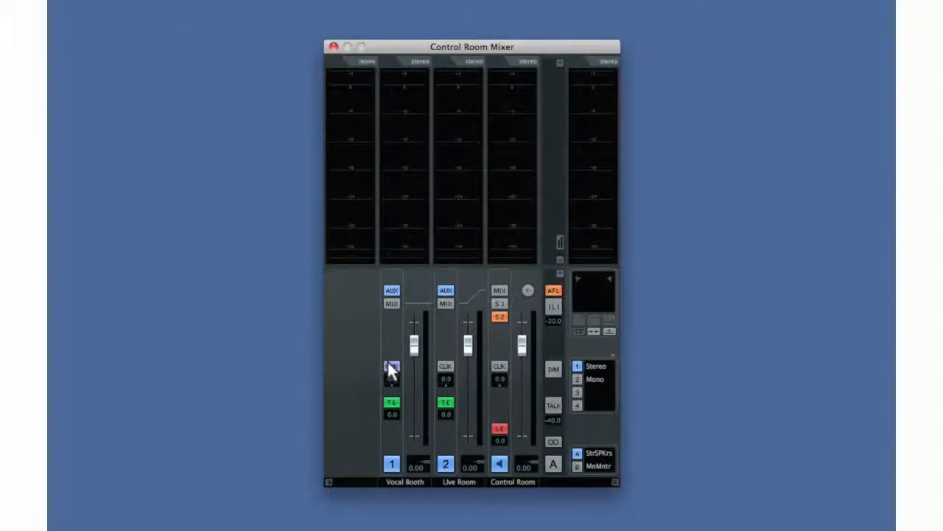
pyautogui.click(443, 367)
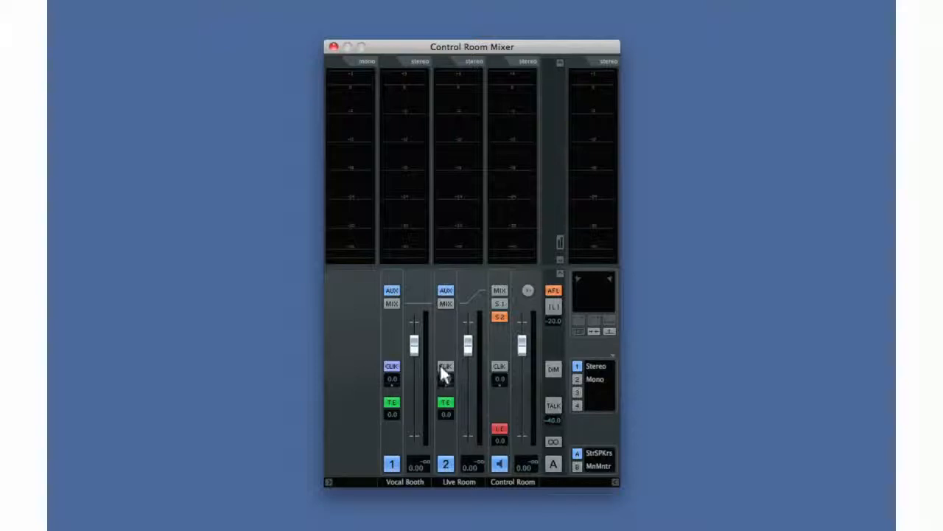
pyautogui.click(500, 367)
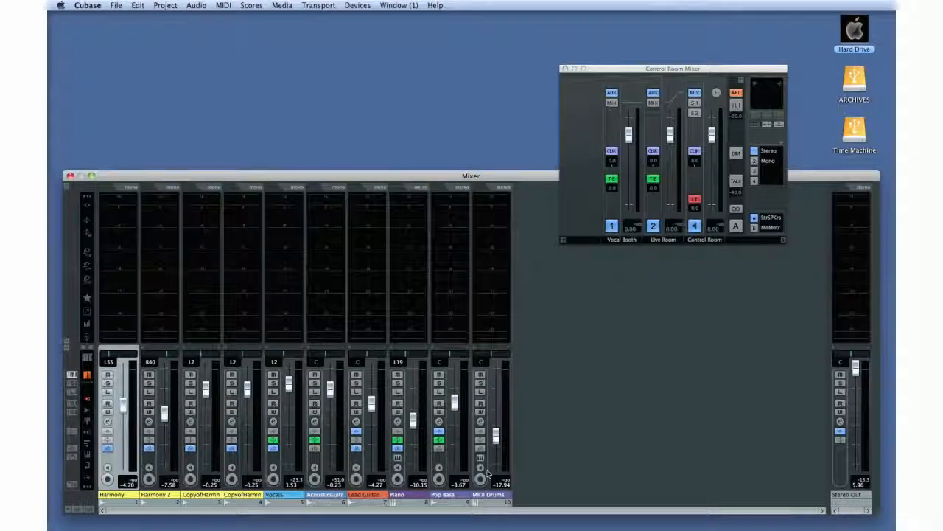
# - Select all channels in the Mixer and enable their studio sends for all studios
pyautogui.click(483, 478)
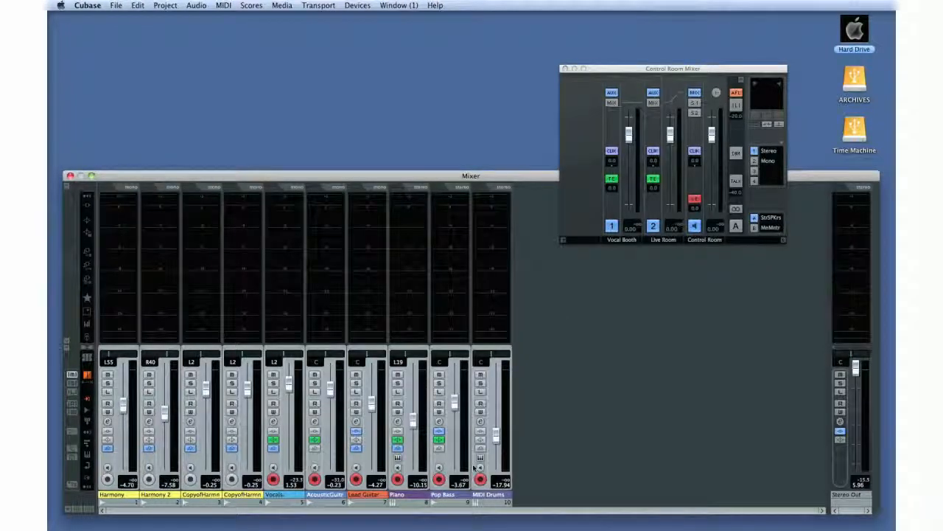
pyautogui.rightClick(587, 190)
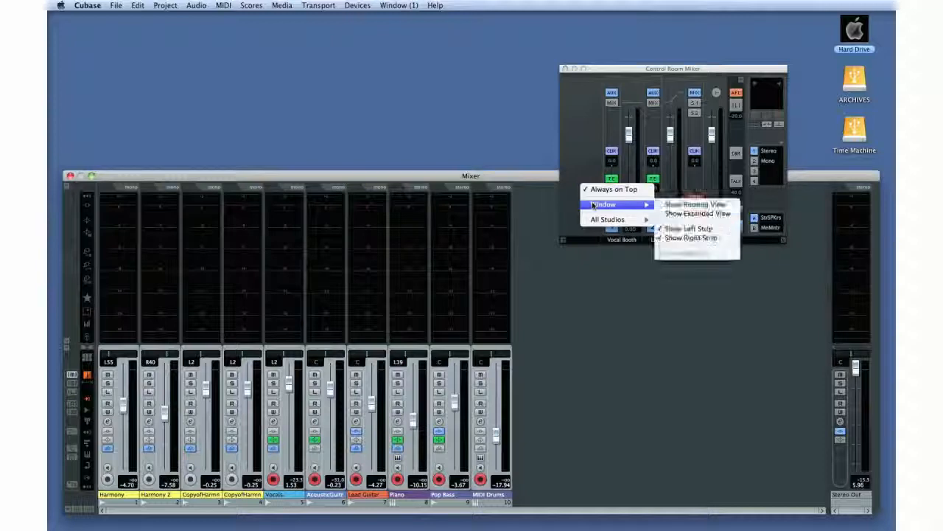
pyautogui.moveTo(614, 224)
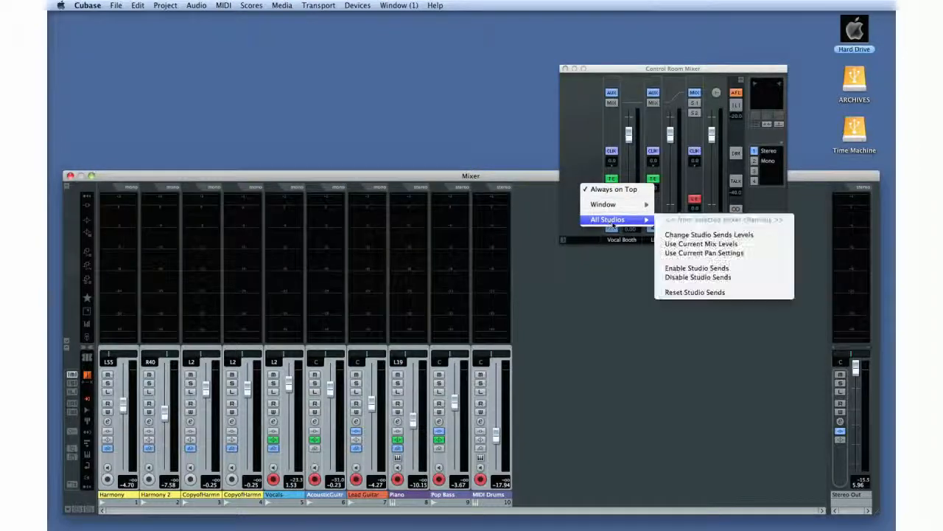
pyautogui.click(697, 268)
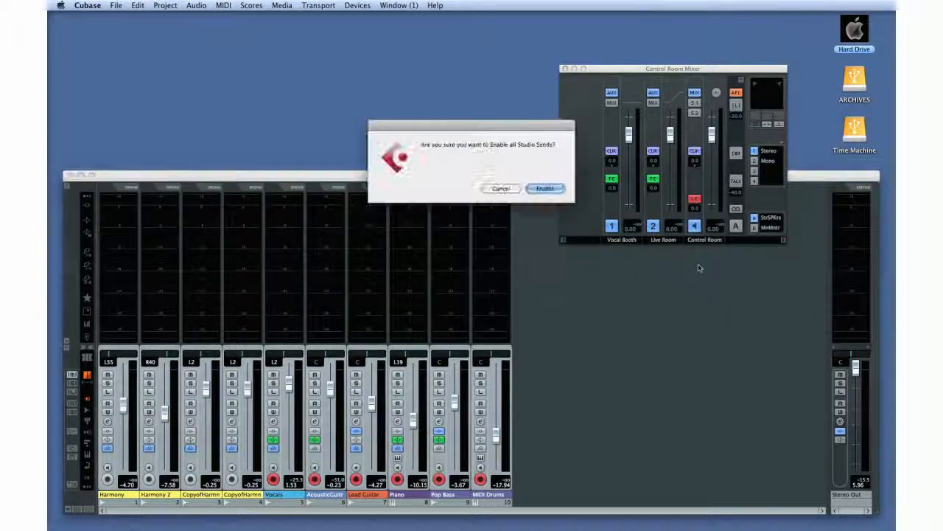
pyautogui.click(545, 188)
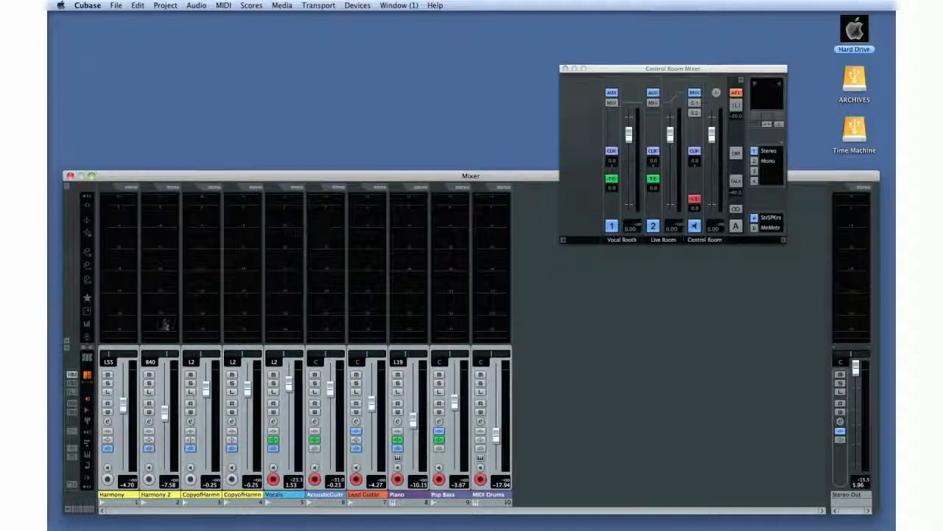
# - Select only the Harmony channel and show the studio sends in the Mixer's extended view
pyautogui.click(103, 458)
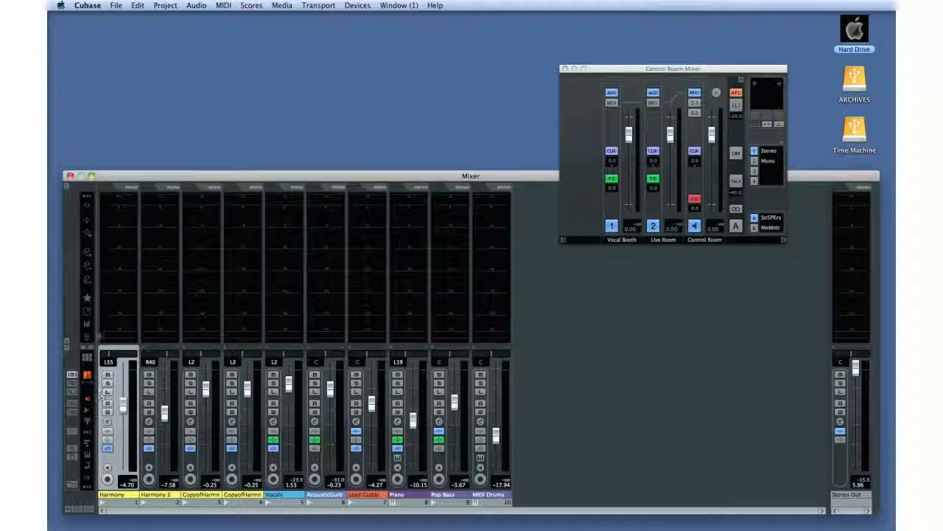
pyautogui.click(87, 300)
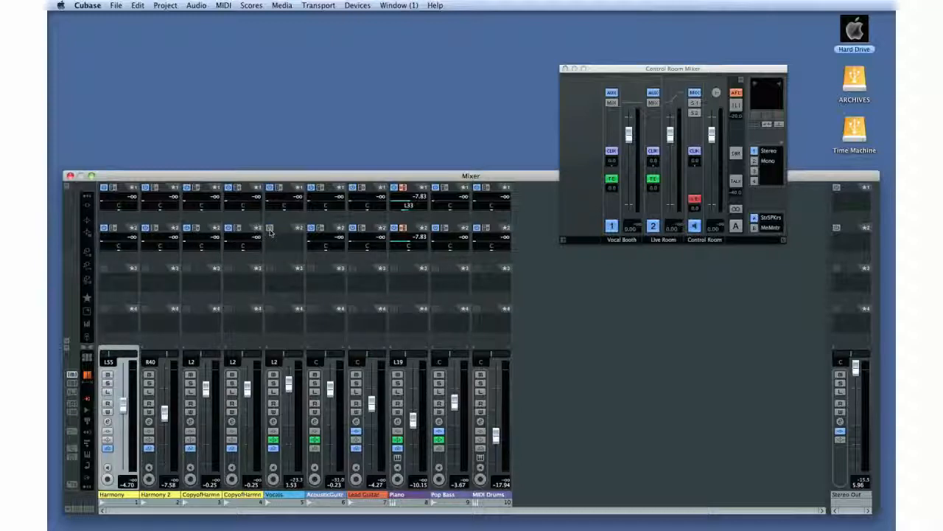
# - Select all mixer channels and assign their current mix levels to the studio sends of all studios
pyautogui.press('super+a')
pyautogui.rightClick(571, 196)
pyautogui.moveTo(609, 231)
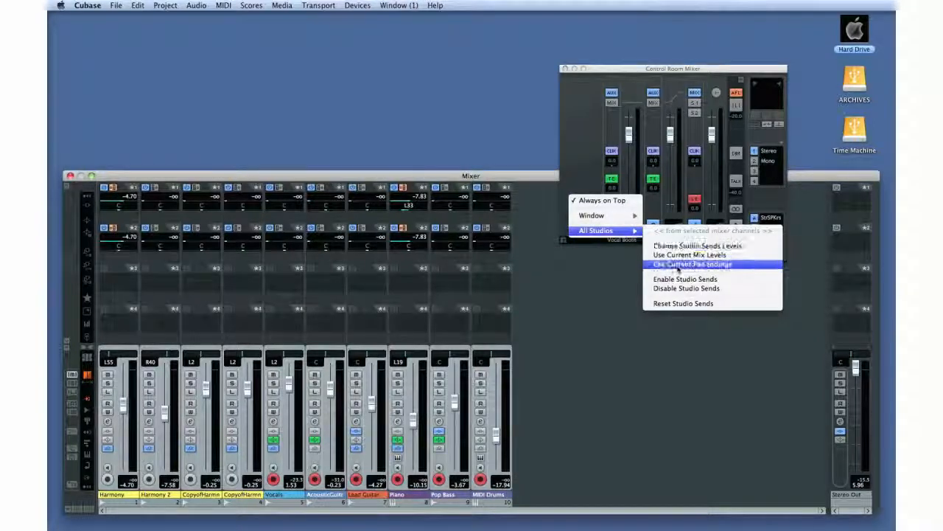
pyautogui.click(676, 255)
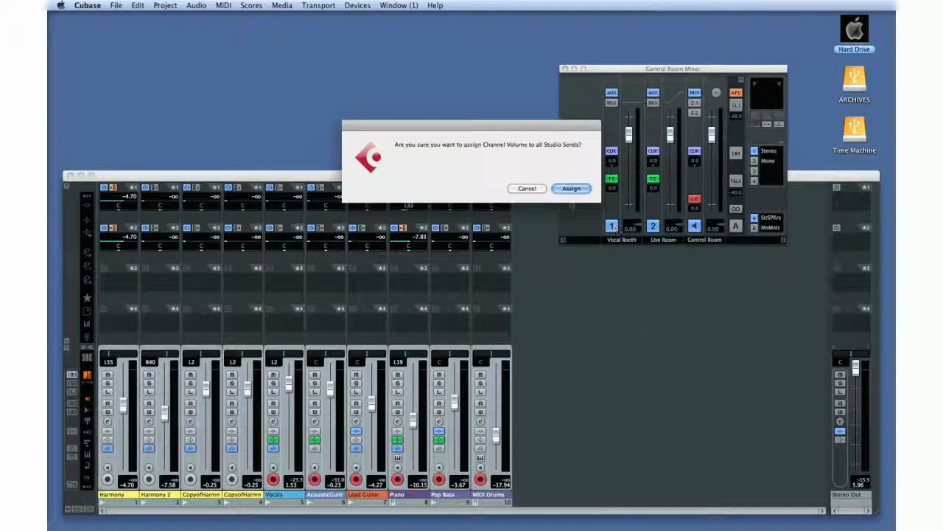
pyautogui.click(569, 188)
# - Assign the selected channels' current pan settings to the studio sends of all studios
pyautogui.rightClick(574, 195)
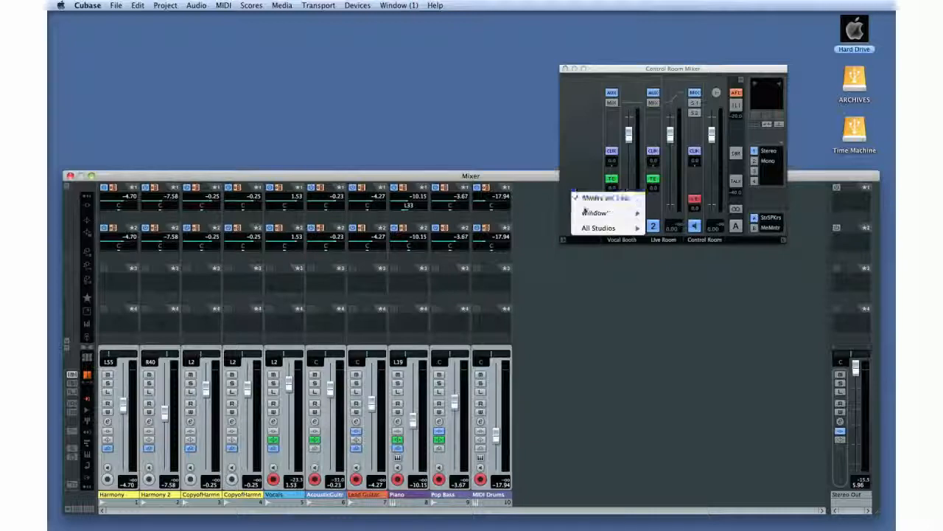
pyautogui.moveTo(590, 230)
pyautogui.click(667, 261)
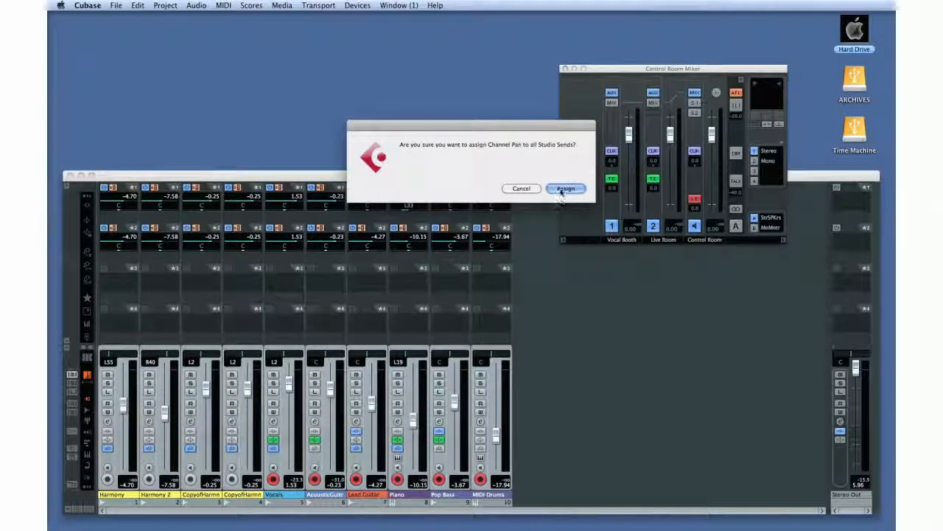
pyautogui.click(566, 189)
# - Lower the Vocals channel's level in studio send 2 to about -13.65 and fine-tune other studio sends individually
pyautogui.moveTo(295, 245); pyautogui.dragTo(277, 240)
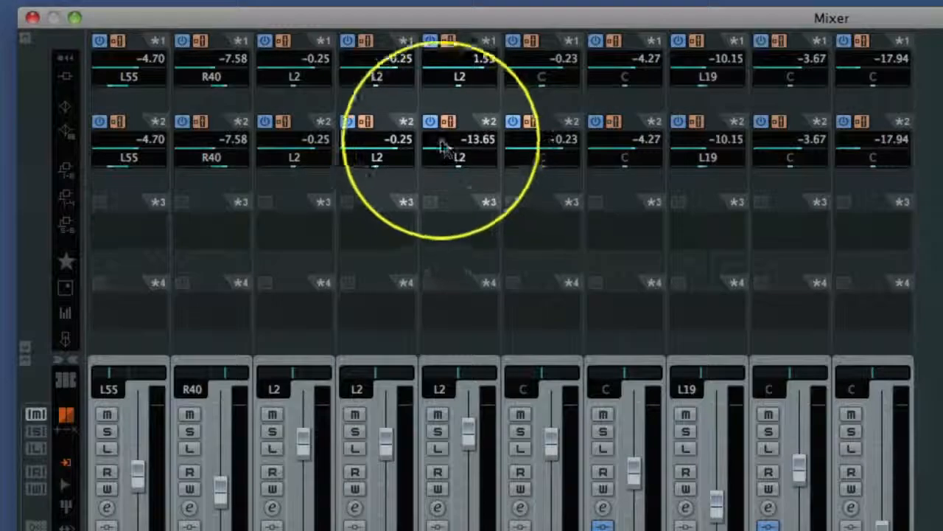
pyautogui.moveTo(391, 74); pyautogui.dragTo(462, 133)
pyautogui.moveTo(611, 158); pyautogui.dragTo(716, 154)
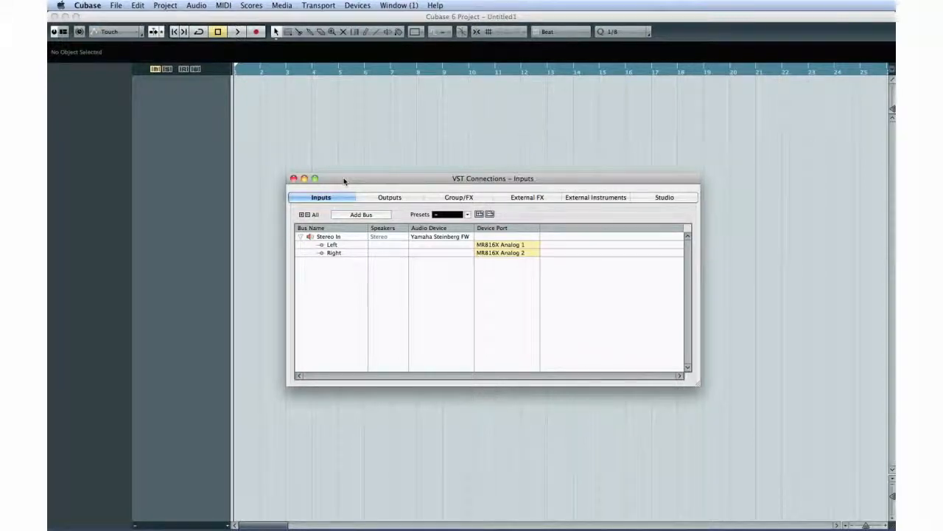
# - Add one input bus with a 5.1 configuration in the VST Connections
pyautogui.click(361, 214)
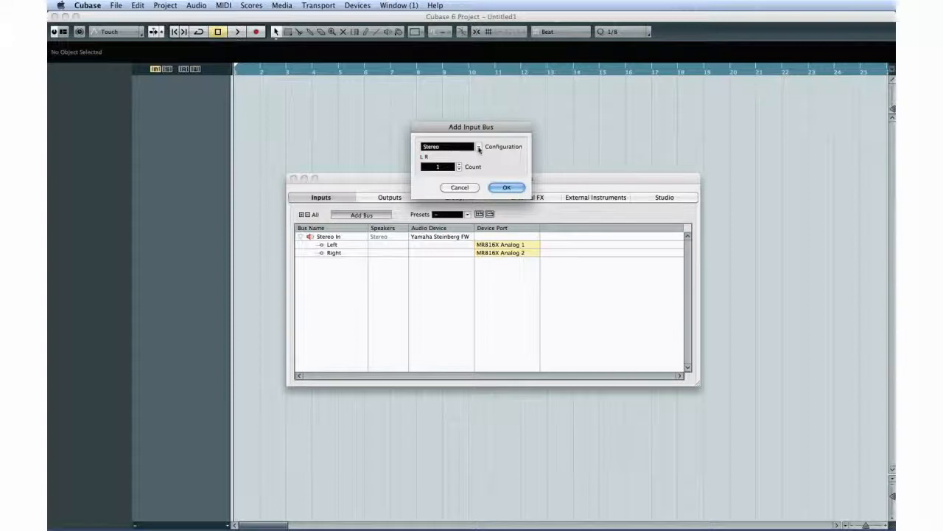
pyautogui.click(479, 149)
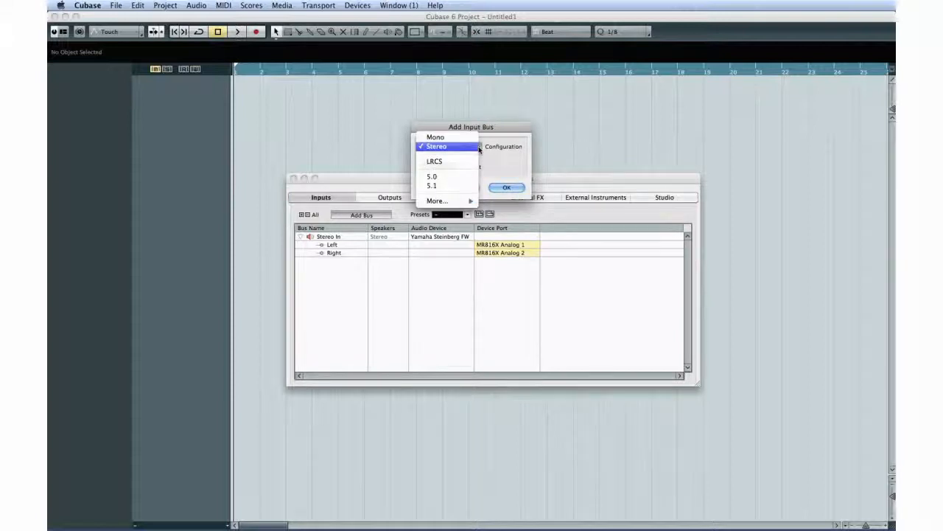
pyautogui.click(458, 188)
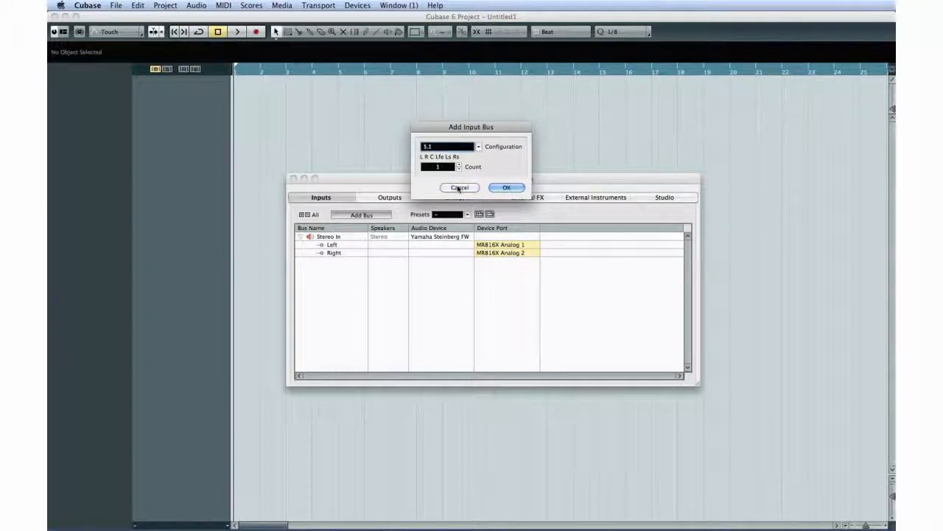
pyautogui.press('Return')
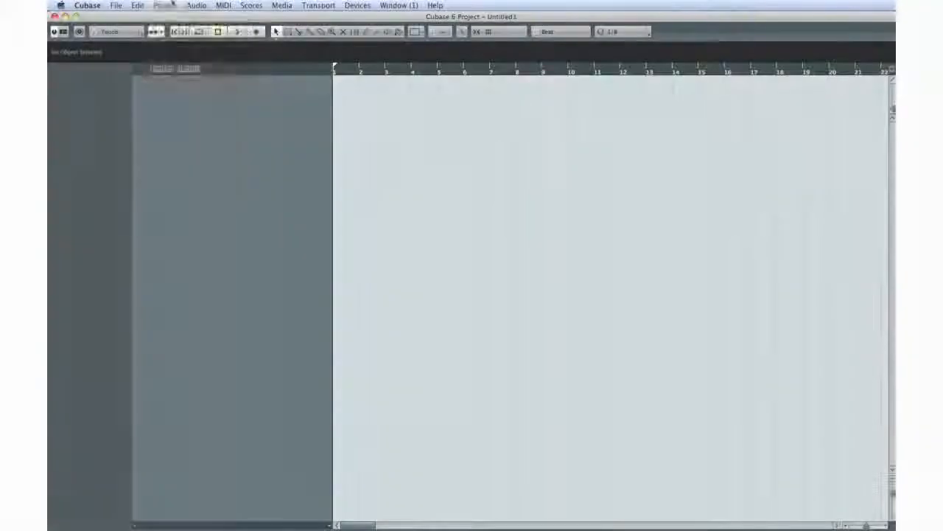
# - Start adding one audio track to the project with the 5.1 configuration
pyautogui.click(165, 5)
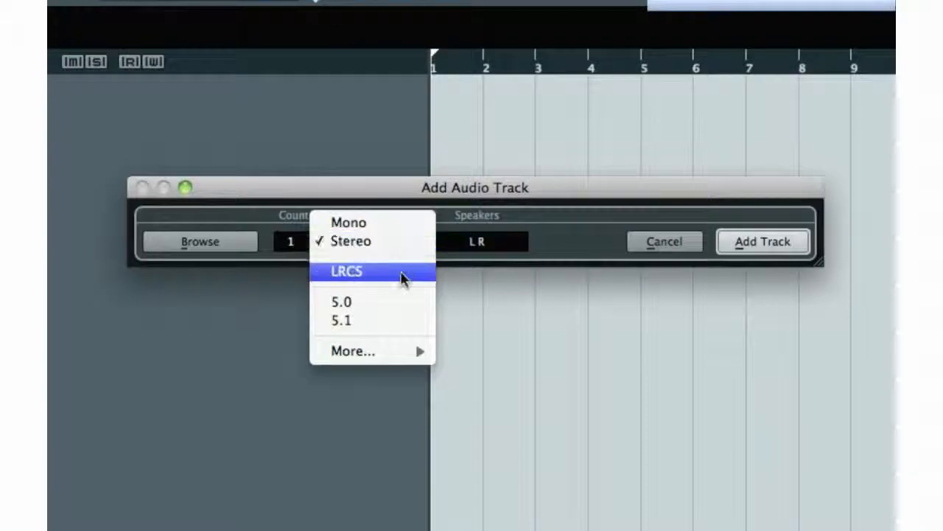
pyautogui.click(401, 320)
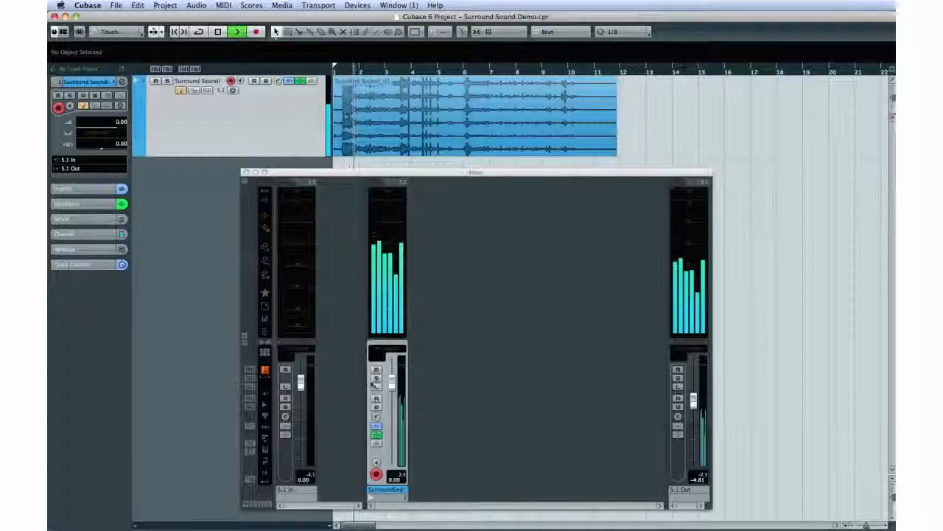
# - Open the Compressor insert of the Surround Sound! track, and pan Audio 02 toward the left rear in the SurroundPanner
pyautogui.click(377, 416)
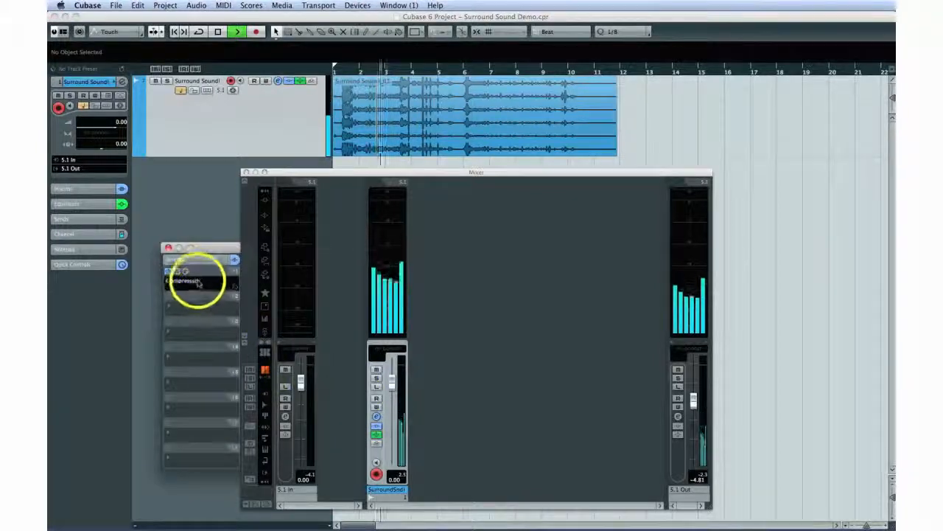
pyautogui.click(187, 273)
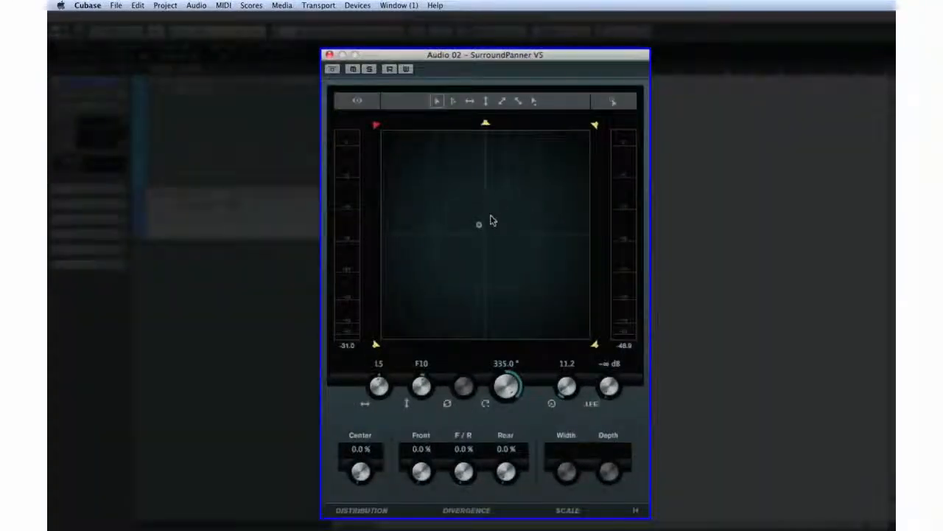
pyautogui.moveTo(479, 228); pyautogui.dragTo(440, 289)
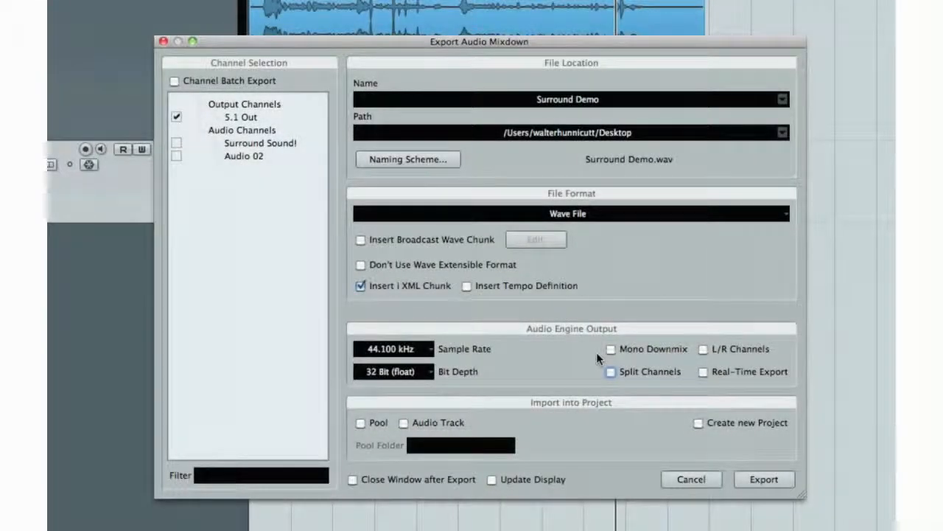
# - Export the 5.1 Out channel as the wave file Surround Demo with Split Channels enabled
pyautogui.click(610, 372)
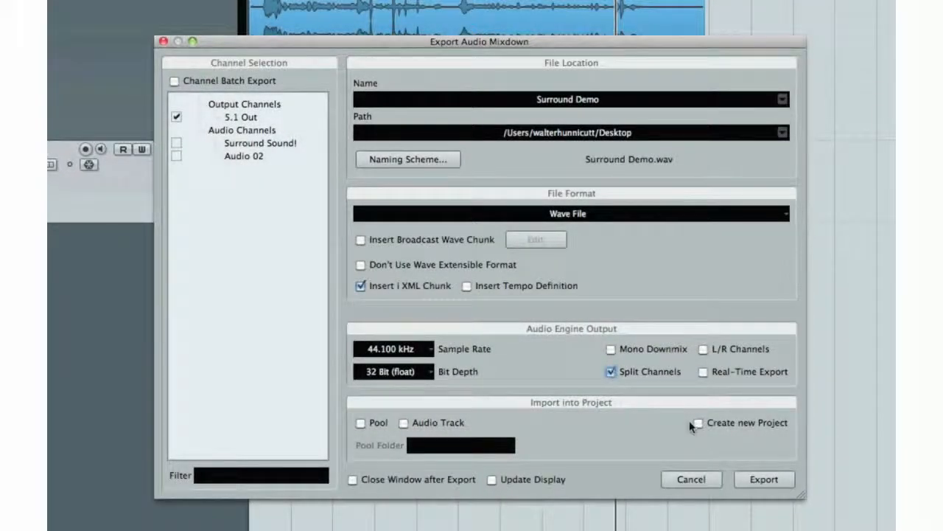
pyautogui.click(751, 477)
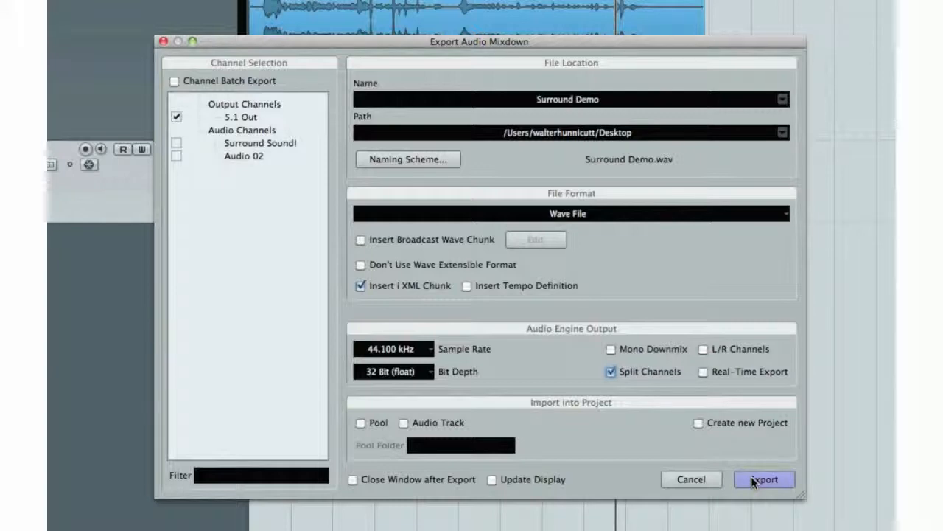